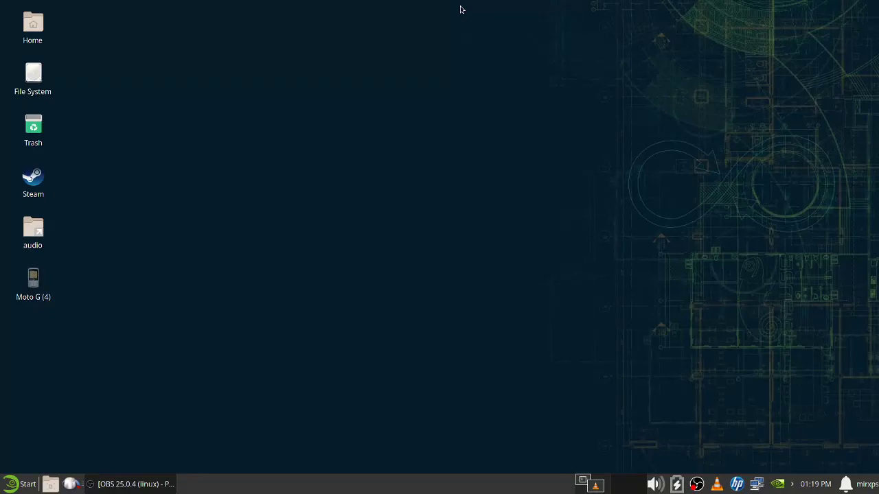
Launch Document Scanner from the applications menu
{"action": "left_click", "coordinate": [20, 479]}
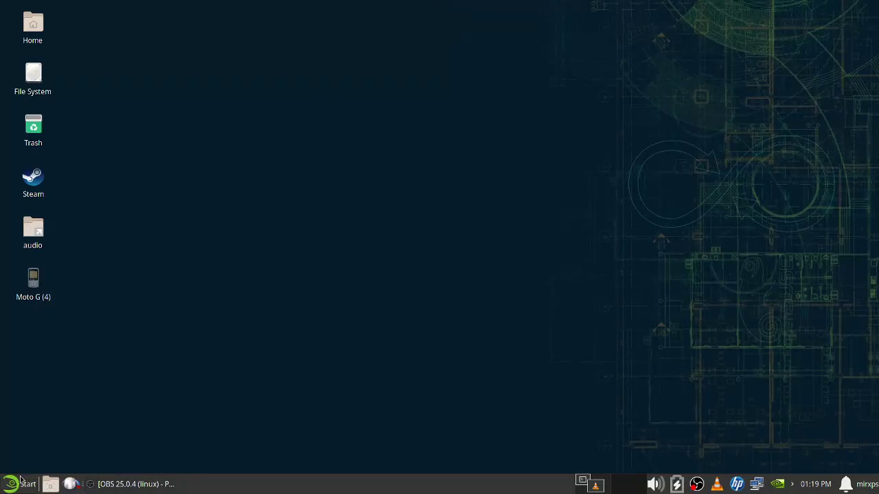
{"action": "left_click", "coordinate": [22, 480]}
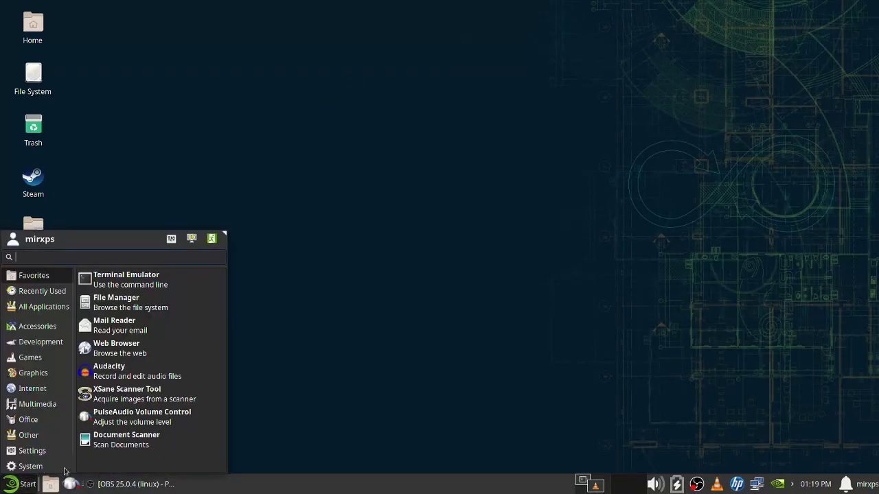
{"action": "left_click", "coordinate": [126, 443]}
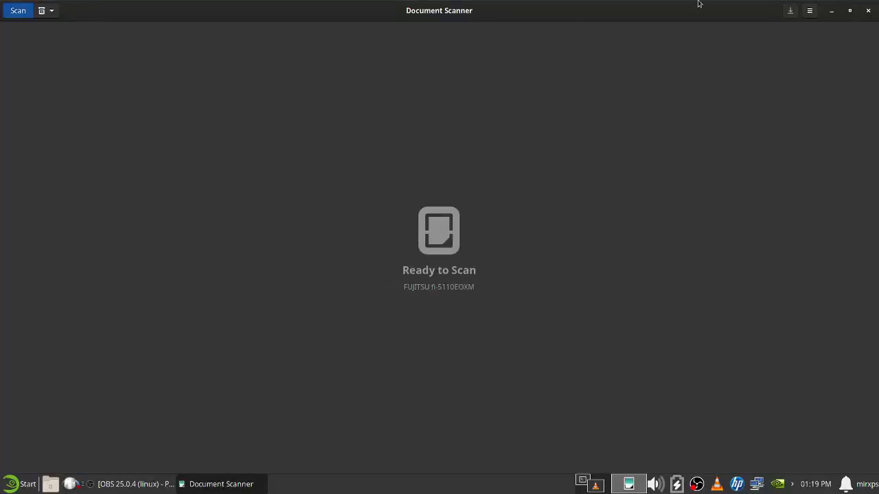
Set the scanning page size to Letter in Preferences, check the Quality settings, then close Preferences
{"action": "left_click", "coordinate": [810, 11]}
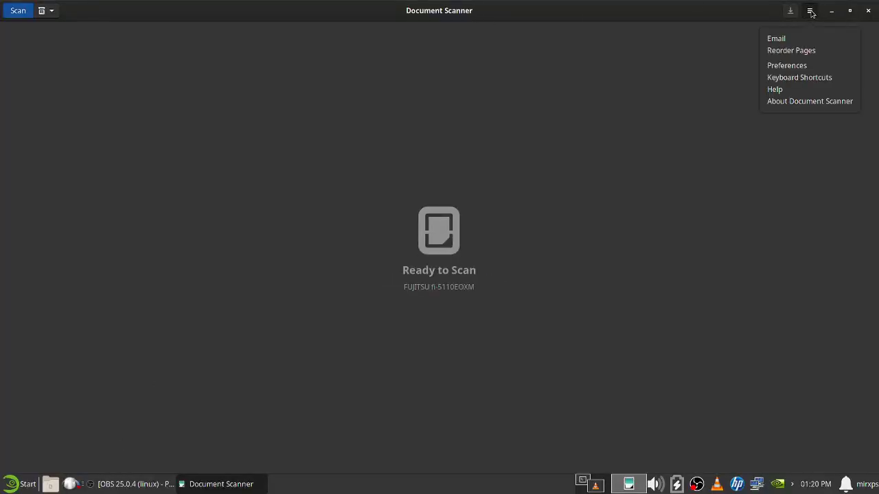
{"action": "left_click", "coordinate": [796, 69]}
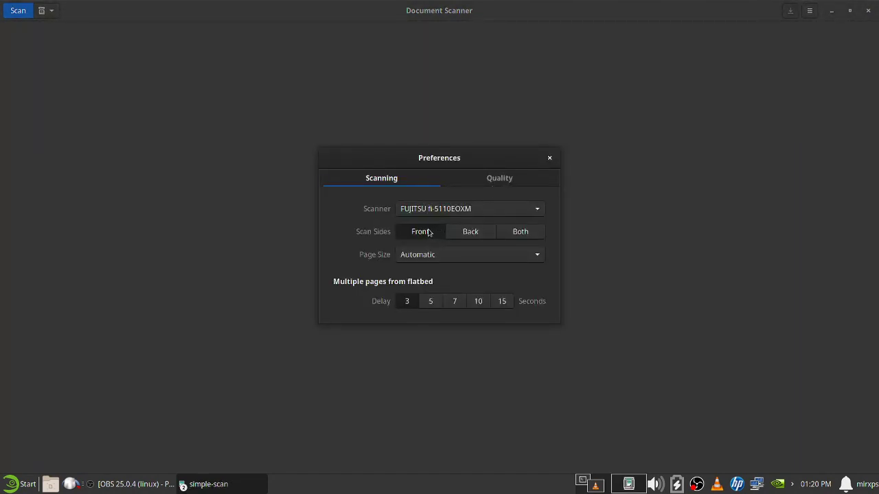
{"action": "left_click", "coordinate": [430, 257]}
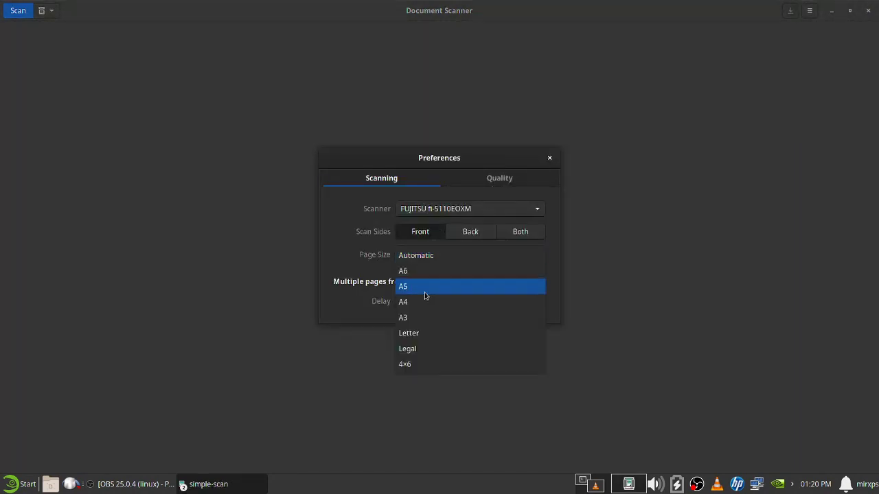
{"action": "left_click", "coordinate": [423, 332]}
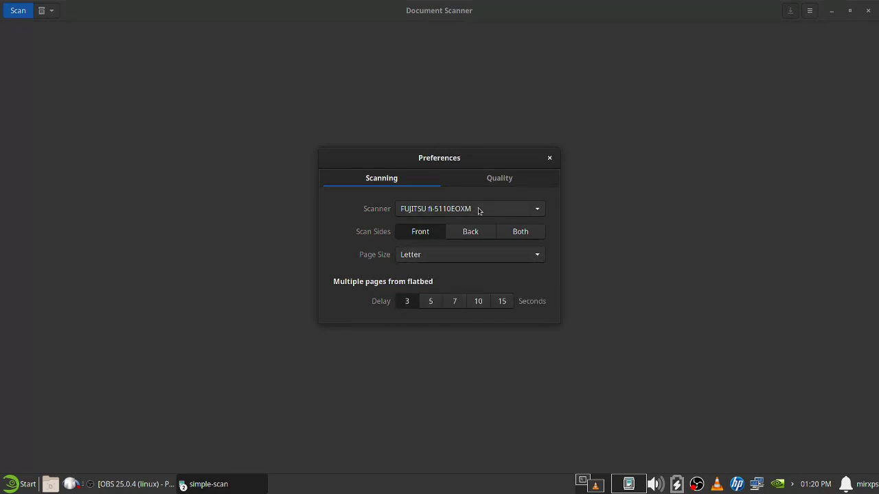
{"action": "left_click", "coordinate": [508, 179]}
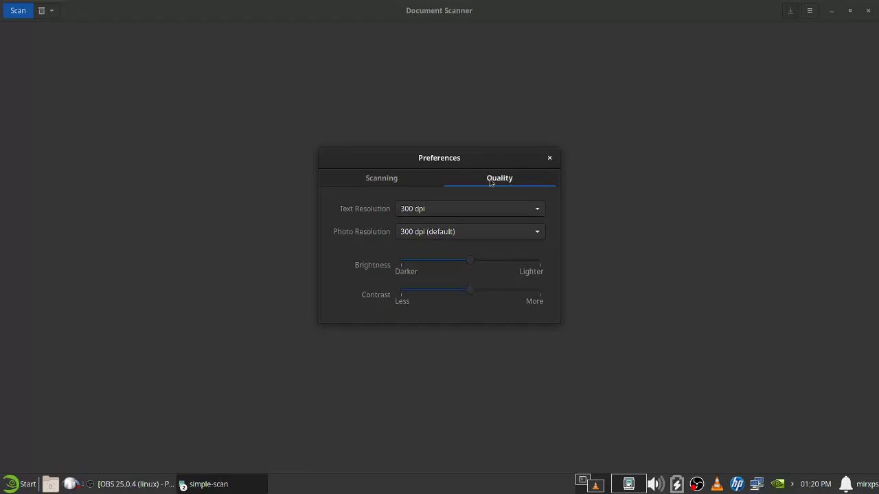
{"action": "left_click", "coordinate": [405, 180]}
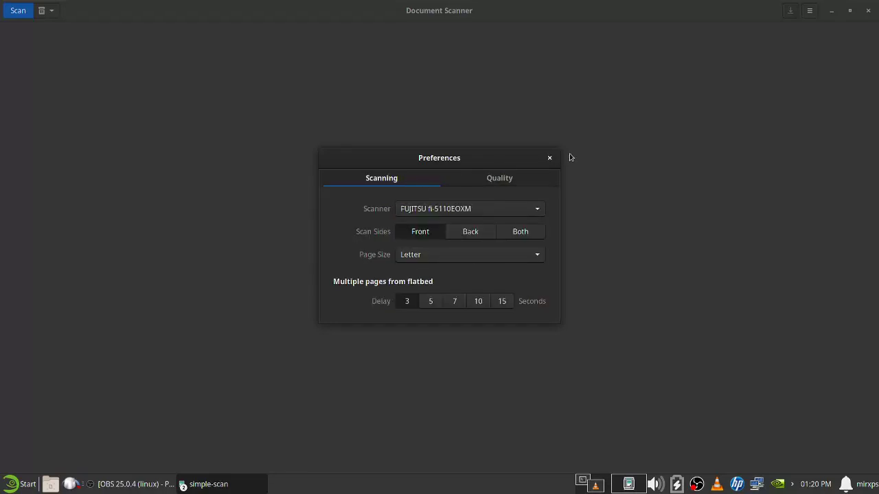
{"action": "left_click", "coordinate": [550, 159]}
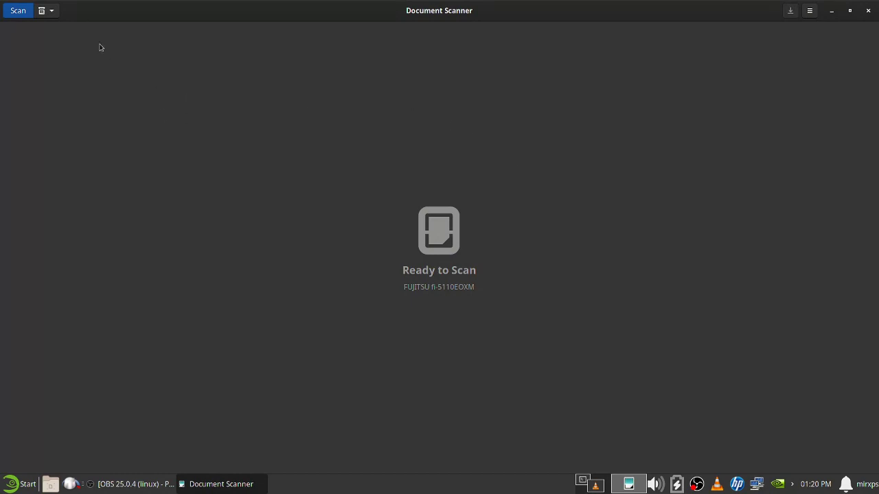
Scan All Pages From Feeder using Text mode
{"action": "left_click", "coordinate": [53, 11]}
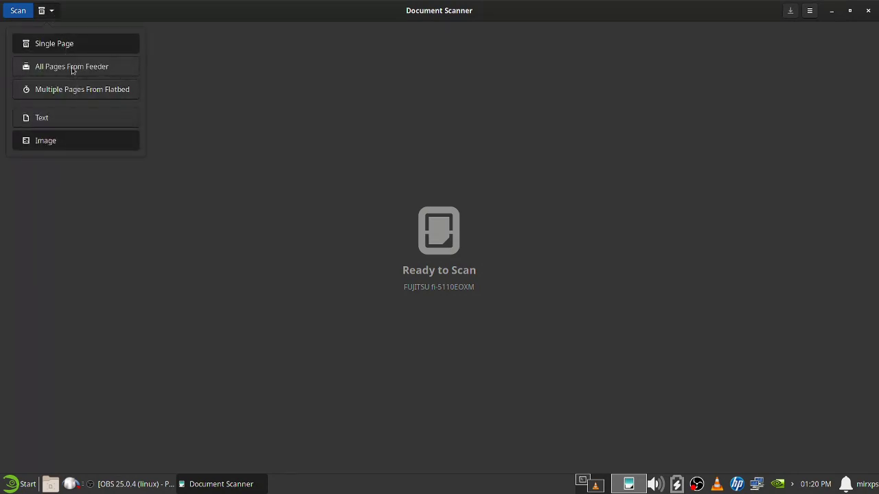
{"action": "left_click", "coordinate": [72, 69]}
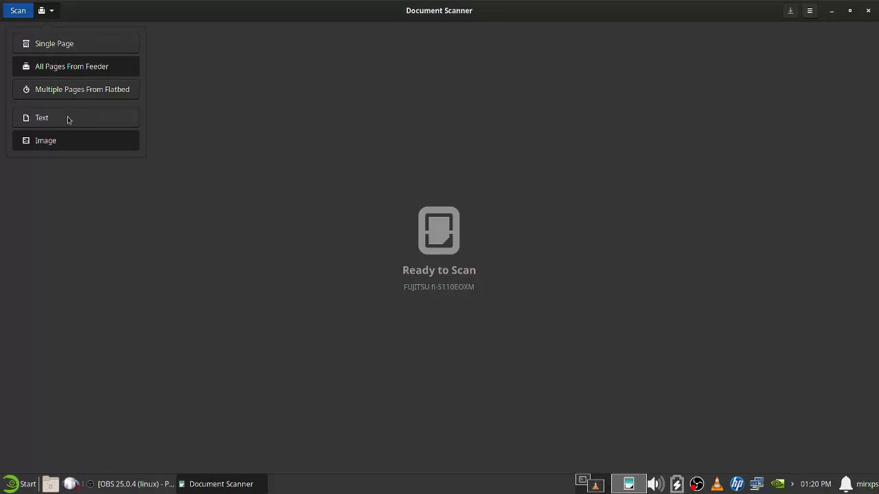
{"action": "left_click", "coordinate": [67, 119]}
{"action": "left_click", "coordinate": [246, 128]}
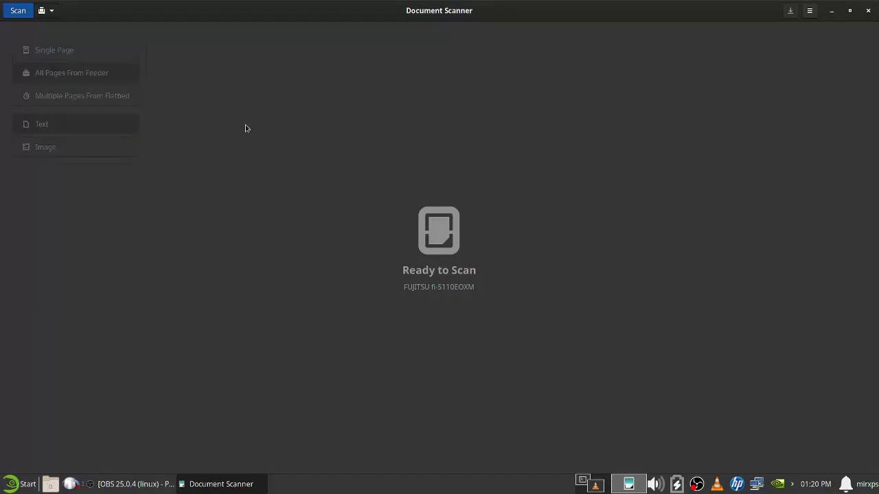
{"action": "left_click", "coordinate": [14, 12]}
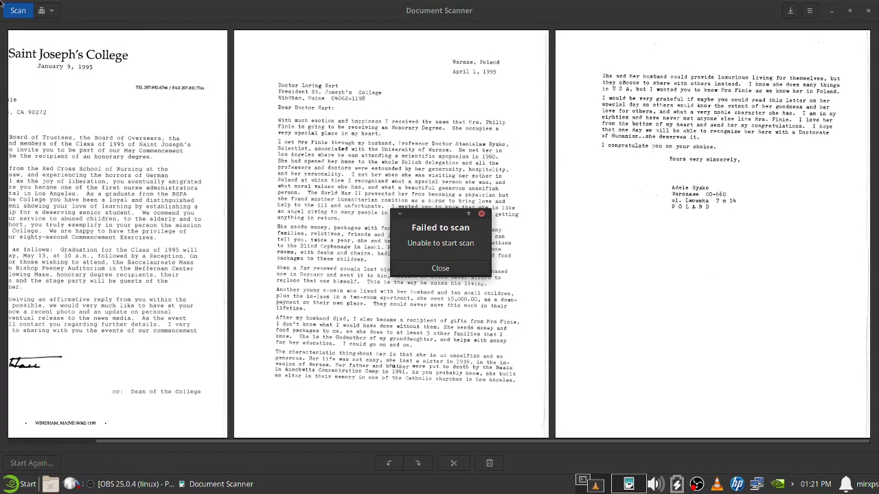
Dismiss the 'Failed to scan' message and discard the scanned pages for a fresh document
{"action": "left_click", "coordinate": [468, 269]}
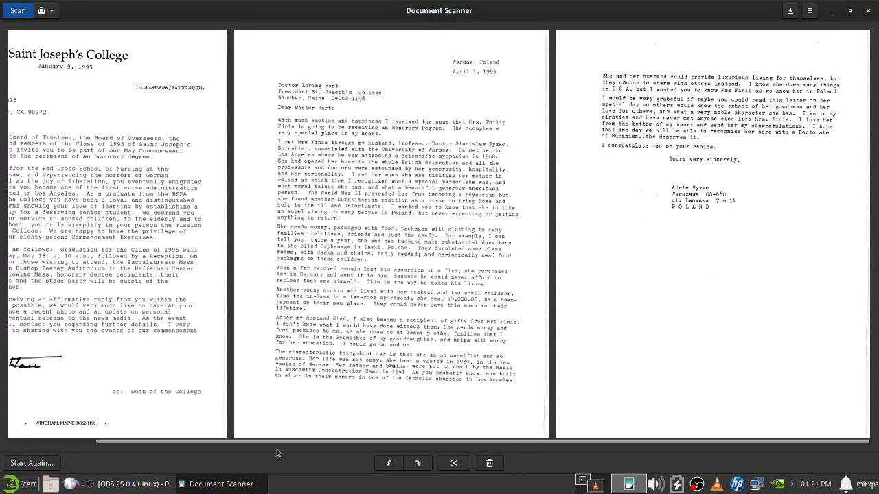
{"action": "left_click", "coordinate": [22, 466]}
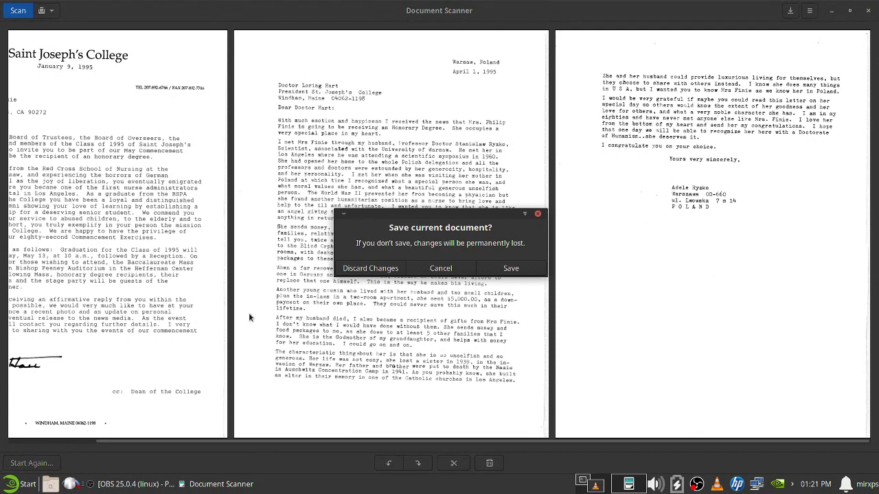
{"action": "left_click", "coordinate": [371, 268]}
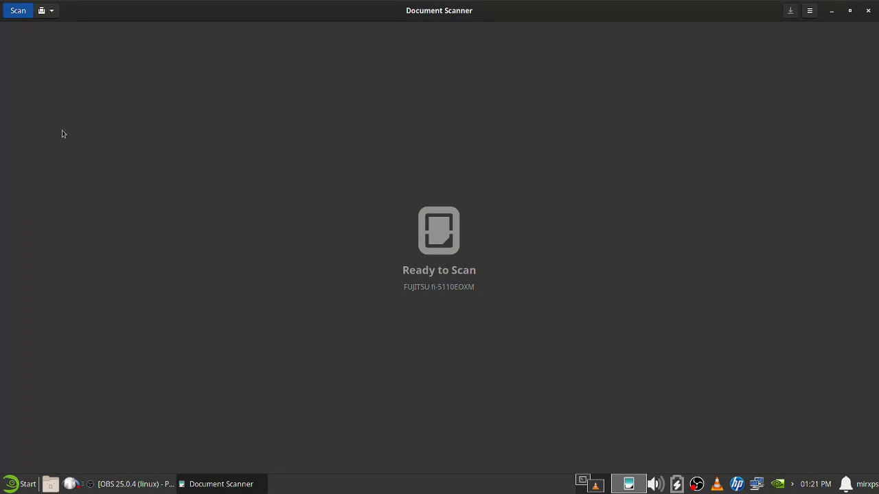
{"action": "left_click", "coordinate": [14, 13]}
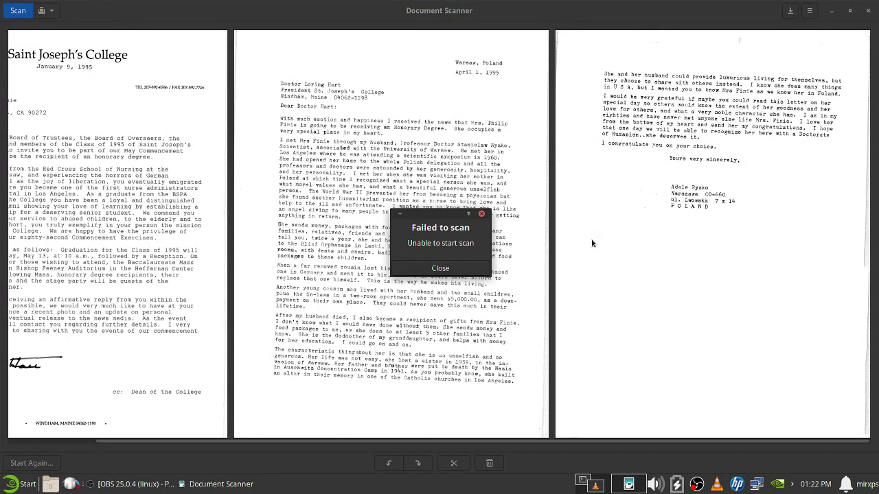
{"action": "left_click", "coordinate": [437, 270]}
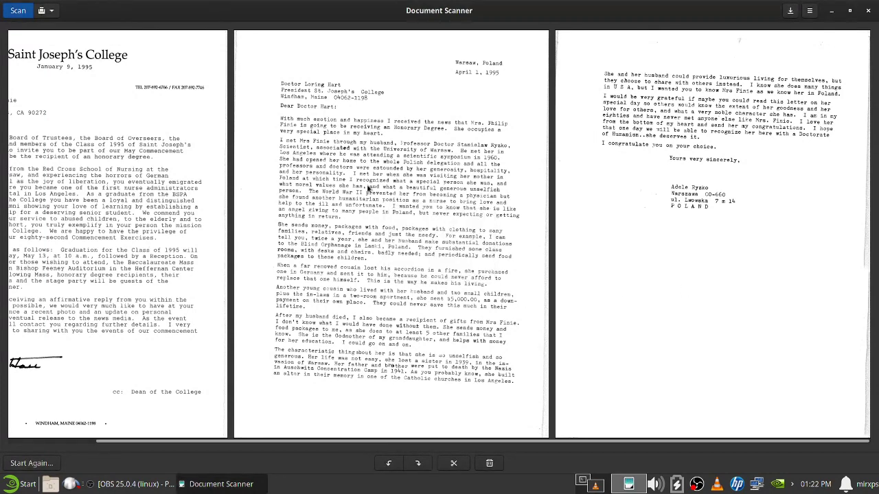
{"action": "left_click", "coordinate": [32, 465]}
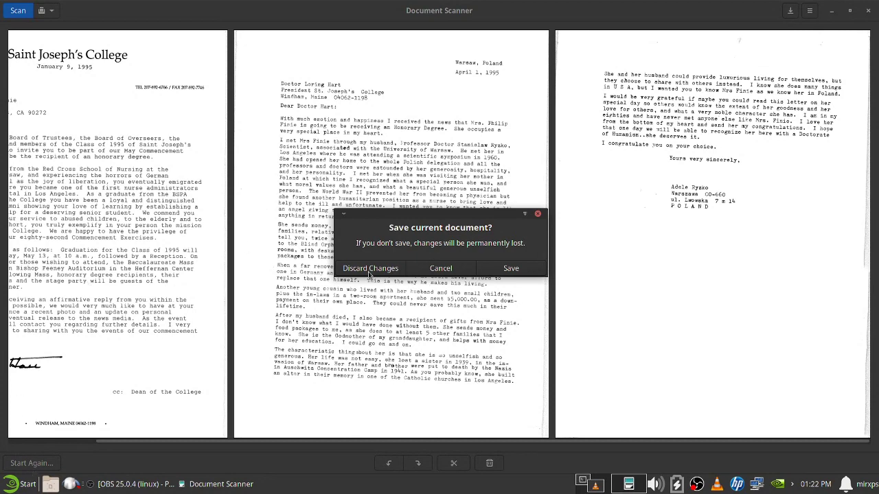
{"action": "left_click", "coordinate": [369, 270]}
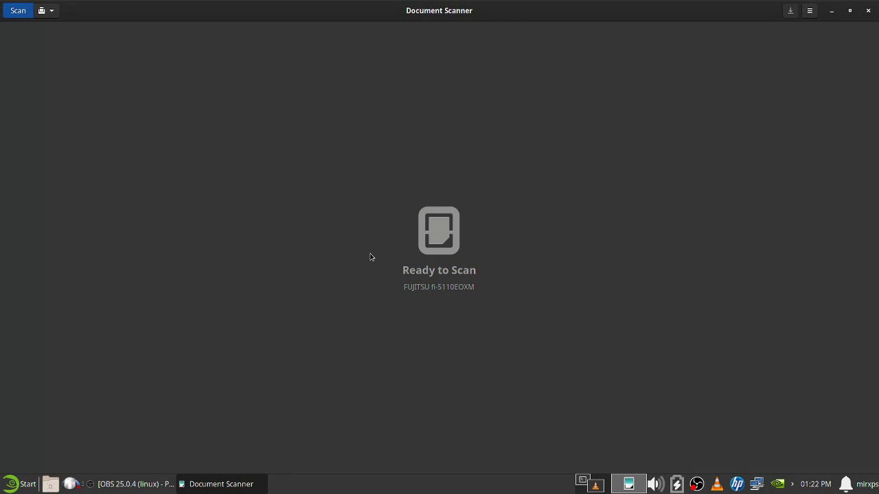
Rescan the three letter pages from the document feeder
{"action": "left_click", "coordinate": [11, 13]}
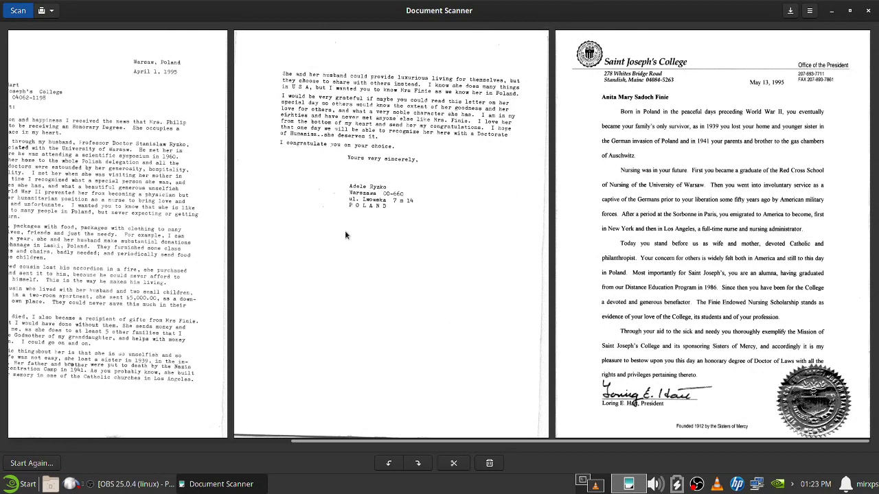
Save the scanned pages as the multi-page PDF test4.pdf
{"action": "left_click", "coordinate": [788, 12]}
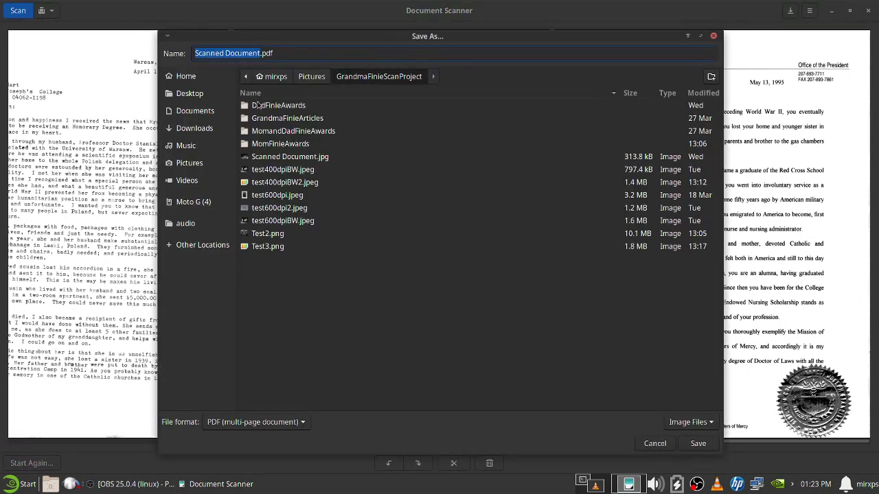
{"action": "type", "text": "tes"}
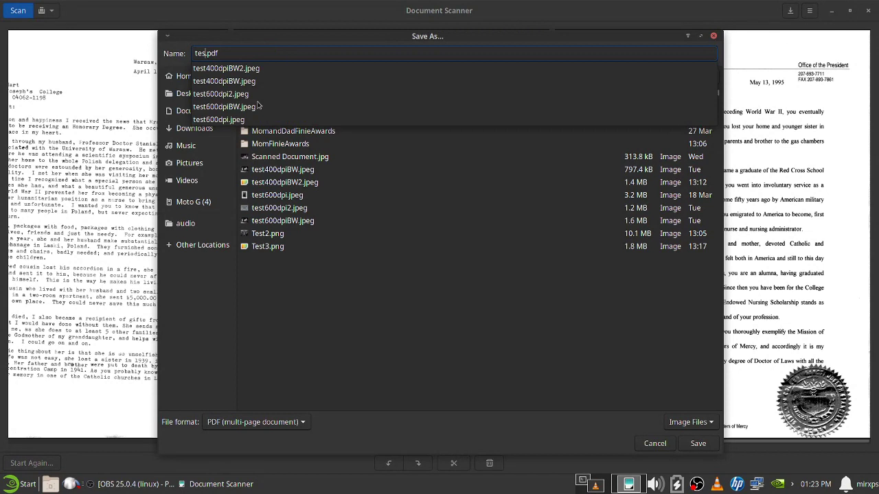
{"action": "type", "text": "t4"}
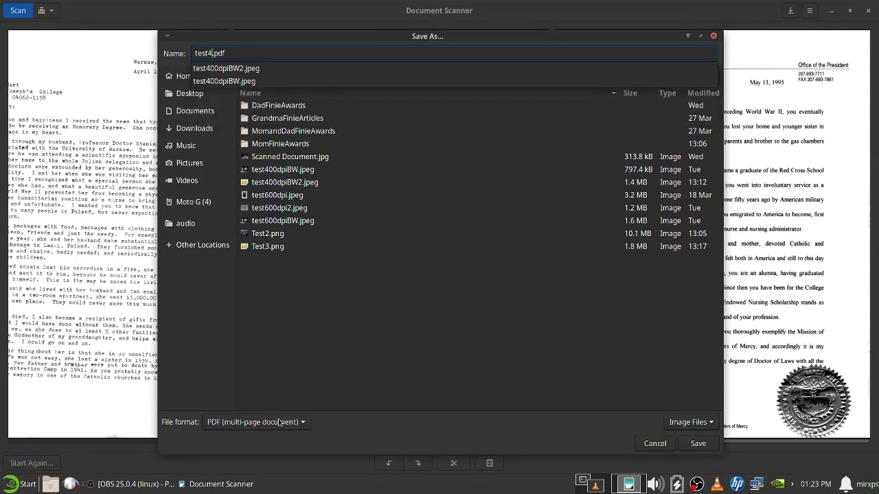
{"action": "key", "text": "Escape"}
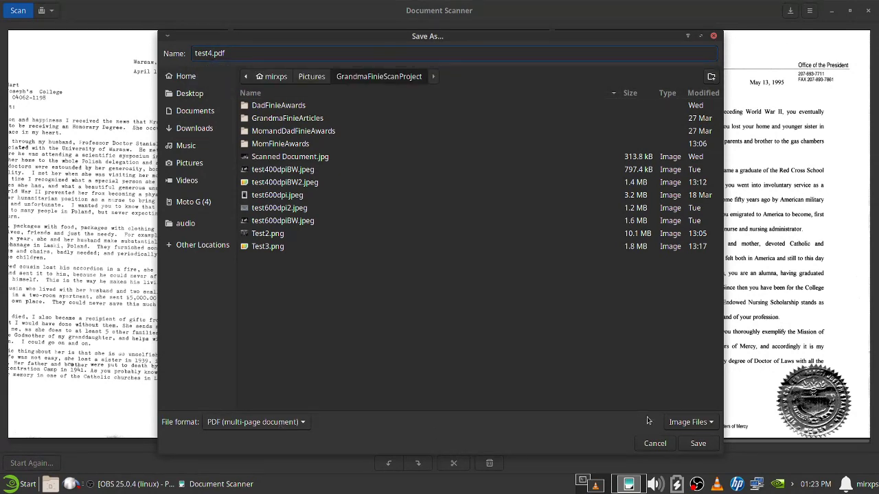
{"action": "left_click", "coordinate": [697, 444]}
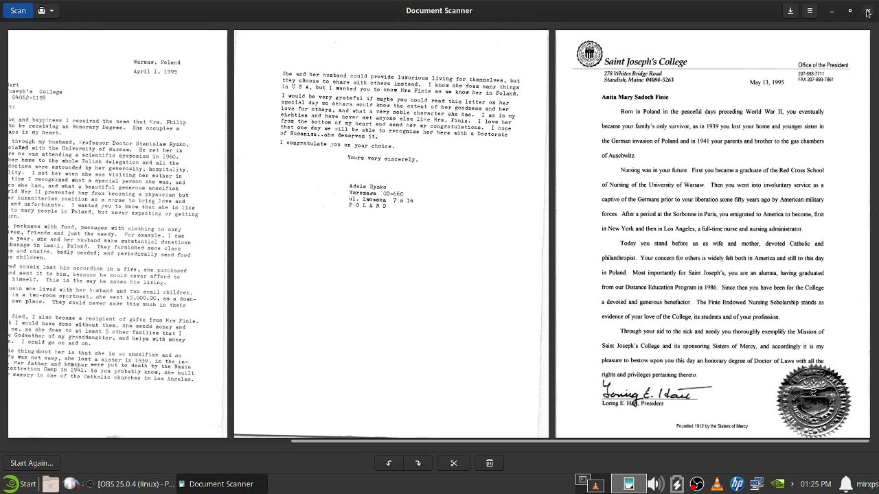
Close Document Scanner once saving has finished
{"action": "left_click", "coordinate": [867, 11]}
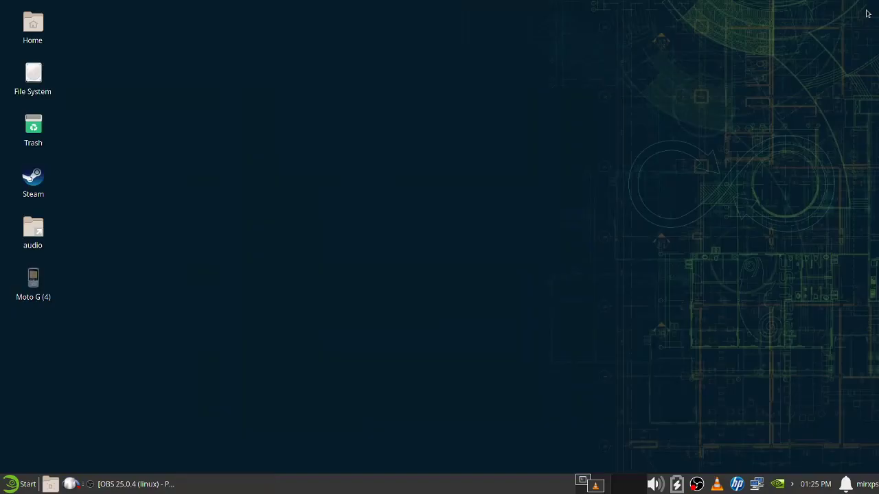